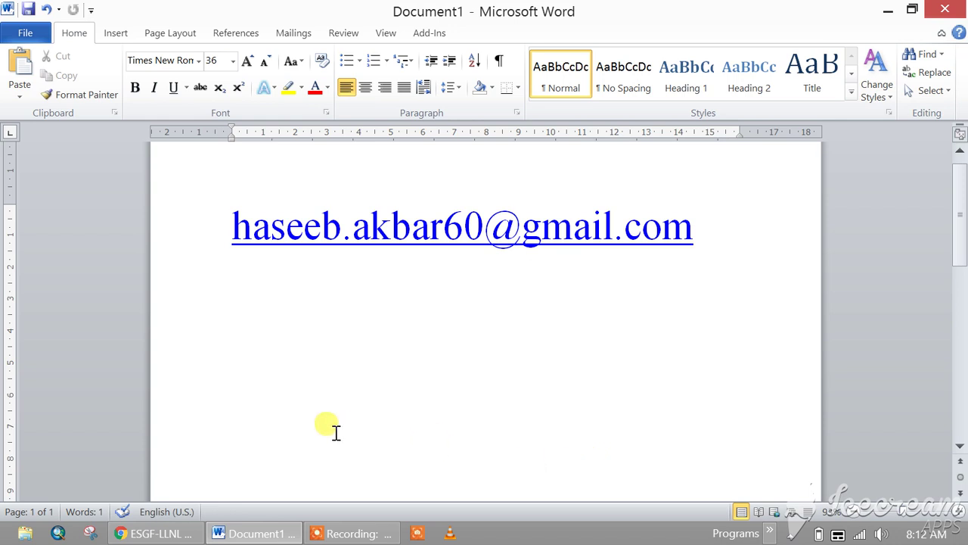
Step: Switch to the ESGF-LLNL data search page in Chrome and filter by the model ACCESS1.0
{"action": "left_click", "coordinate": [162, 533]}
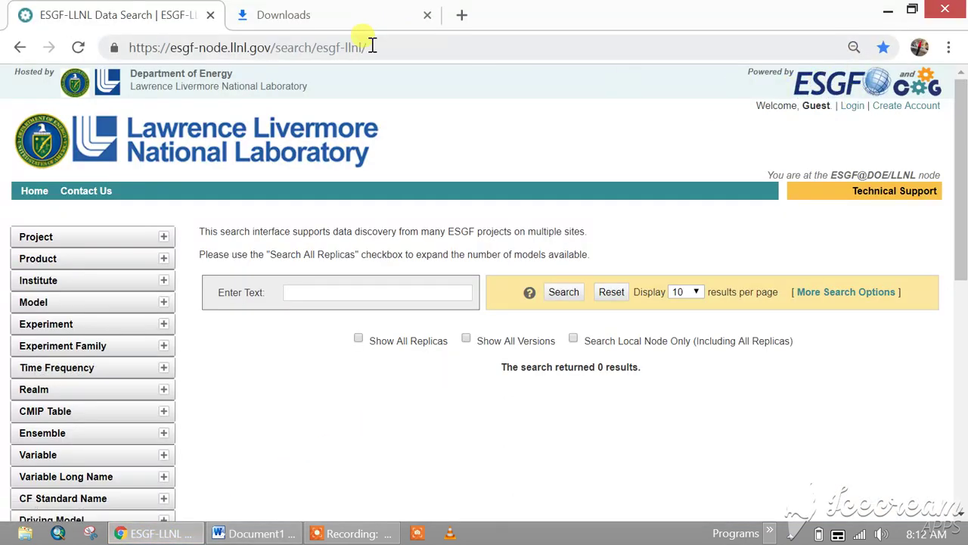
{"action": "left_click_drag", "start_coordinate": [372, 47], "coordinate": [106, 47]}
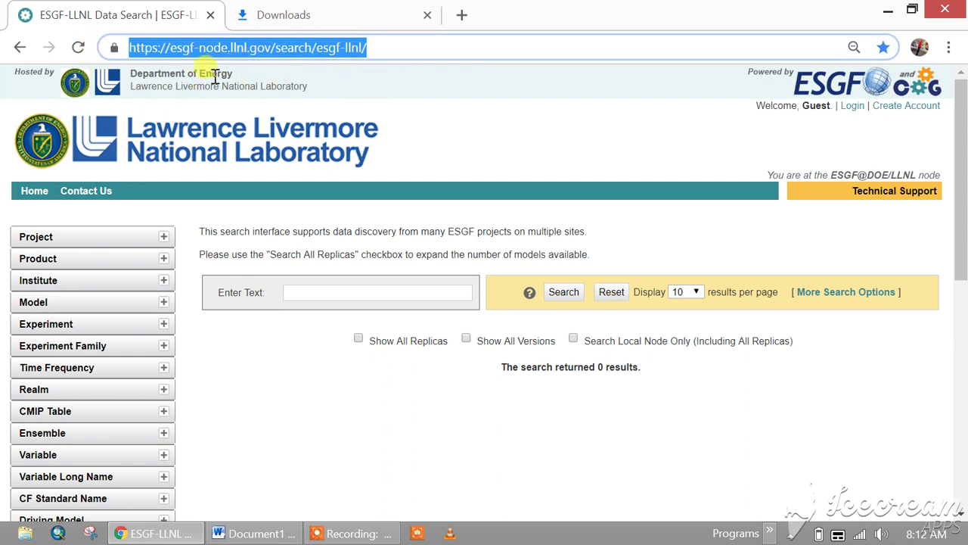
{"action": "left_click", "coordinate": [203, 360]}
{"action": "left_click", "coordinate": [162, 304]}
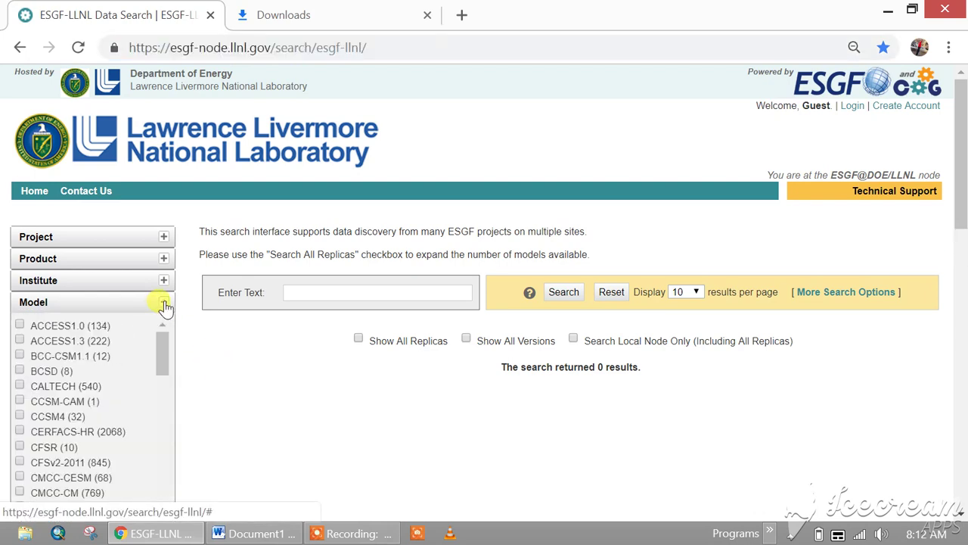
{"action": "scroll", "coordinate": [209, 346], "scroll_direction": "down", "scroll_amount": 1}
{"action": "left_click_drag", "start_coordinate": [159, 244], "coordinate": [174, 227]}
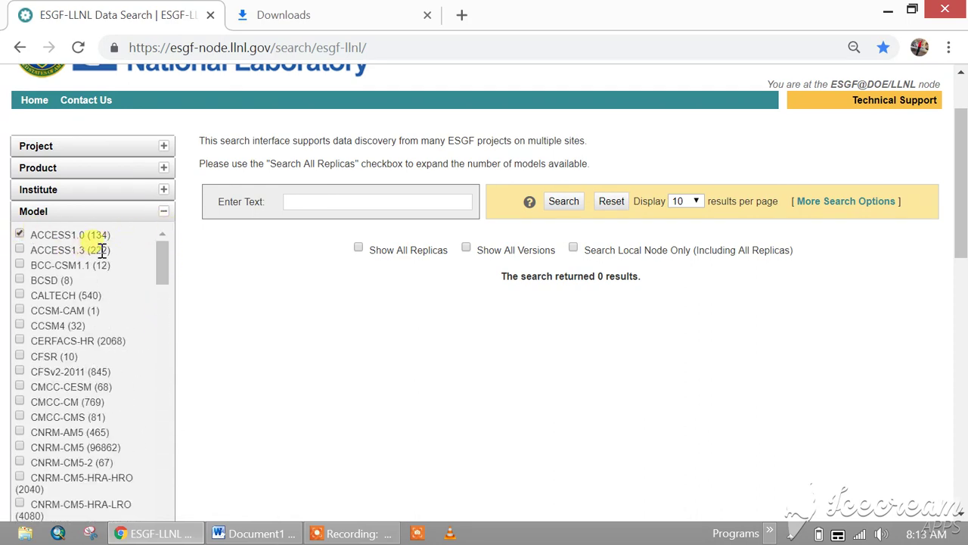
{"action": "left_click", "coordinate": [163, 213]}
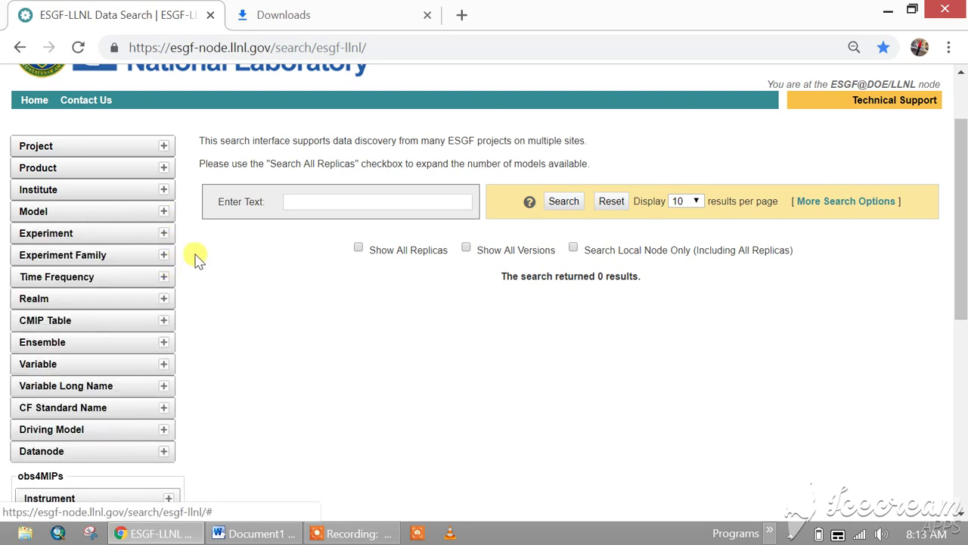
Step: Filter the search by the experiment rcp45
{"action": "left_click", "coordinate": [162, 233]}
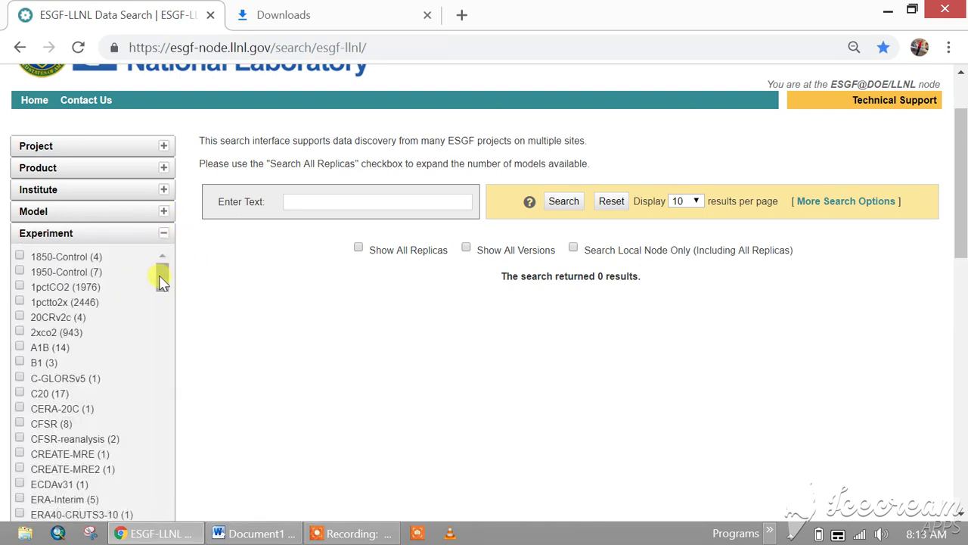
{"action": "left_click_drag", "start_coordinate": [168, 271], "coordinate": [138, 478]}
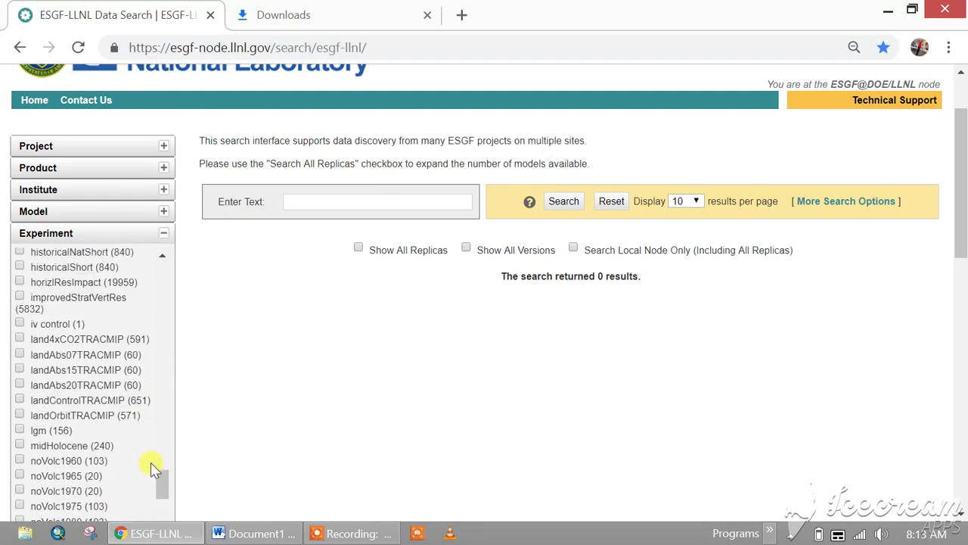
{"action": "scroll", "coordinate": [161, 401], "scroll_direction": "up", "scroll_amount": 1}
{"action": "scroll", "coordinate": [136, 401], "scroll_direction": "up", "scroll_amount": 1}
{"action": "scroll", "coordinate": [106, 406], "scroll_direction": "down", "scroll_amount": 1}
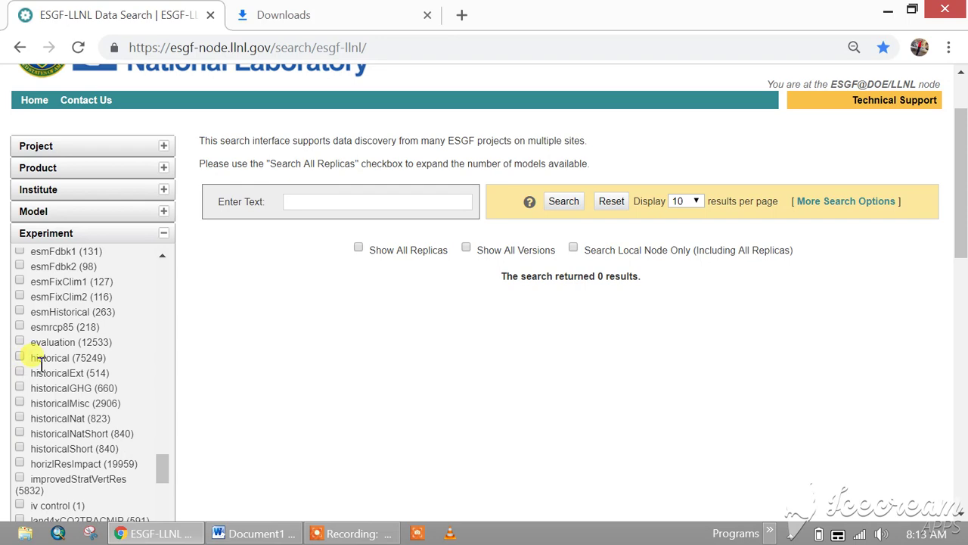
{"action": "scroll", "coordinate": [170, 318], "scroll_direction": "down", "scroll_amount": 10}
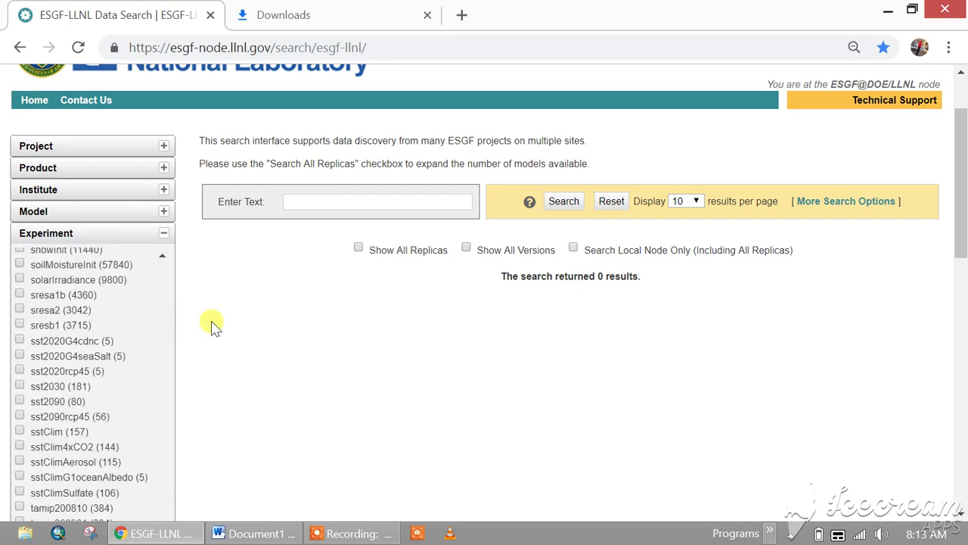
{"action": "scroll", "coordinate": [213, 324], "scroll_direction": "down", "scroll_amount": 3}
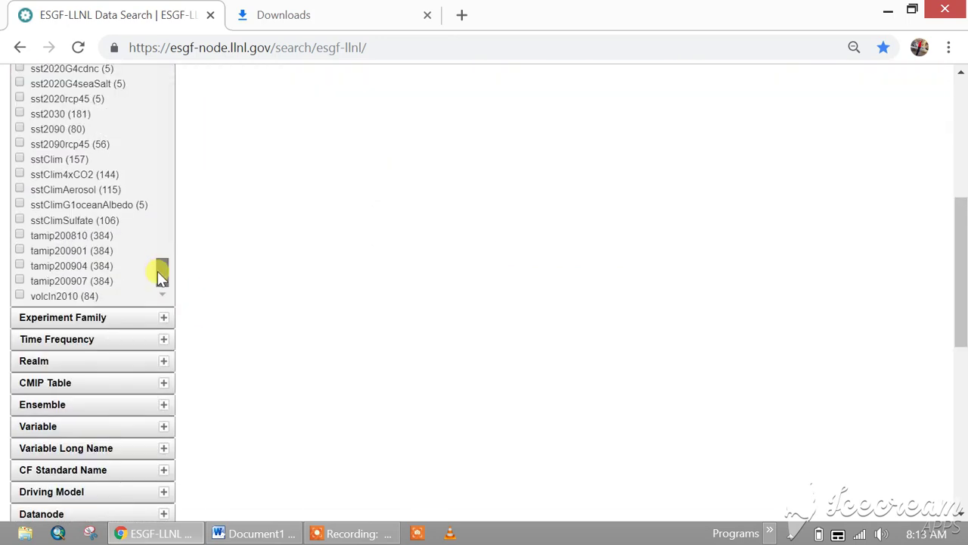
{"action": "left_click_drag", "start_coordinate": [161, 272], "coordinate": [161, 234]}
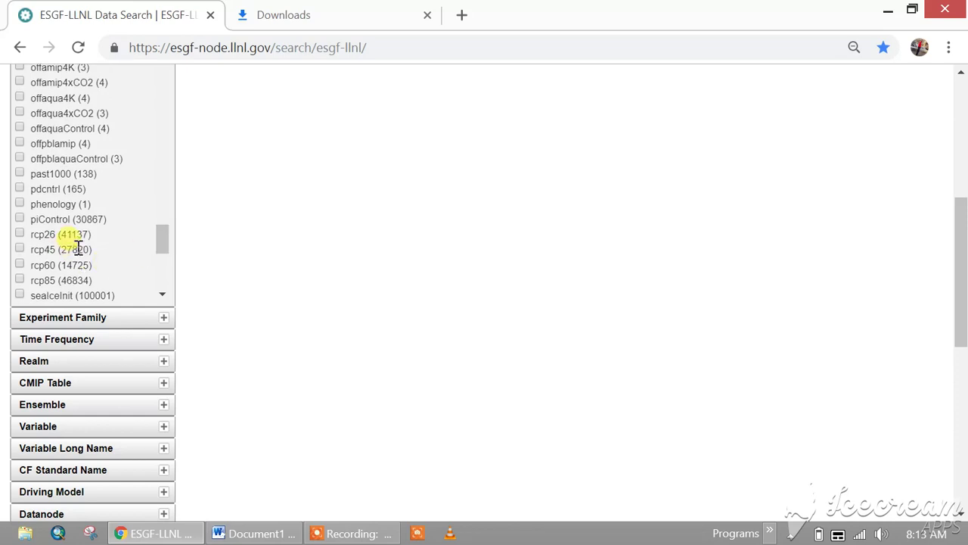
{"action": "scroll", "coordinate": [78, 249], "scroll_direction": "down", "scroll_amount": 2}
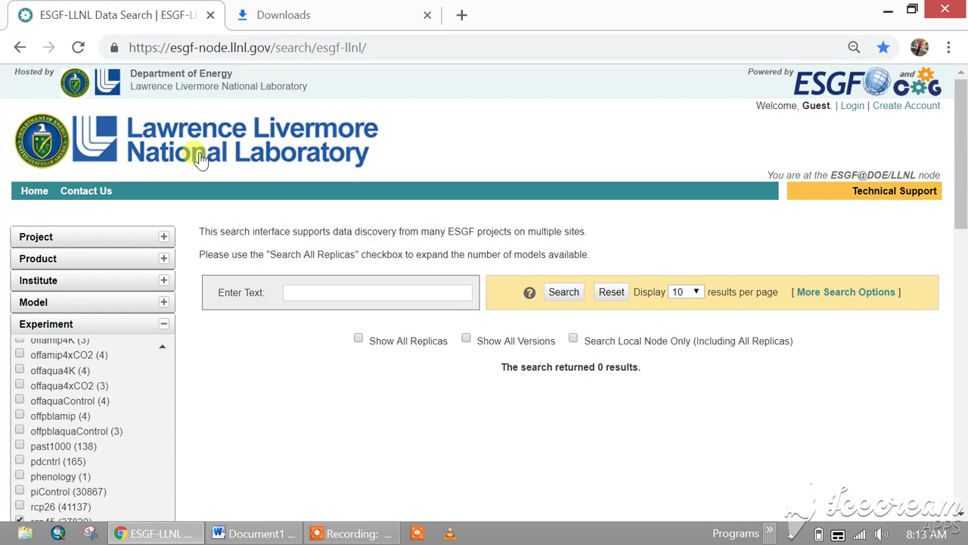
Step: Close the experiment list and filter the search by the time frequency day
{"action": "scroll", "coordinate": [166, 311], "scroll_direction": "down", "scroll_amount": 5}
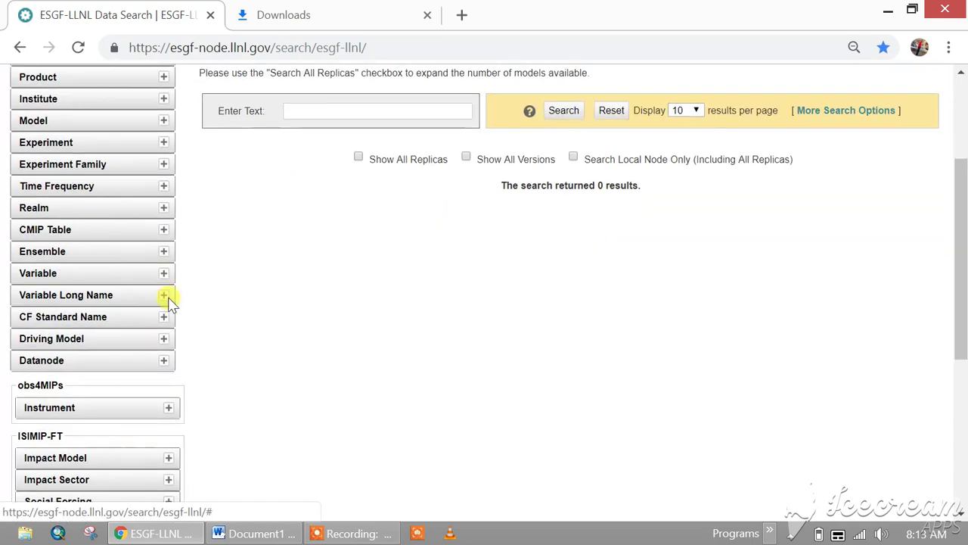
{"action": "left_click", "coordinate": [162, 188]}
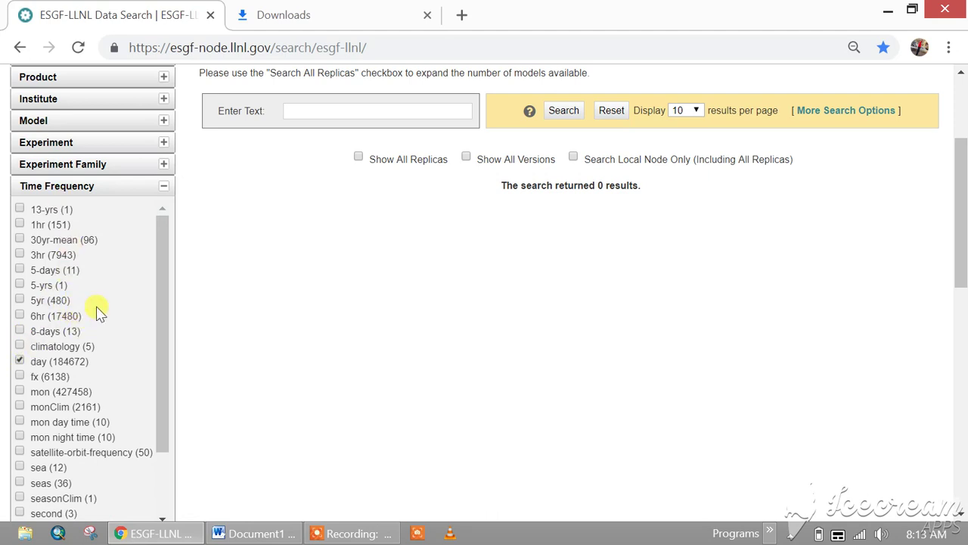
{"action": "left_click", "coordinate": [164, 187]}
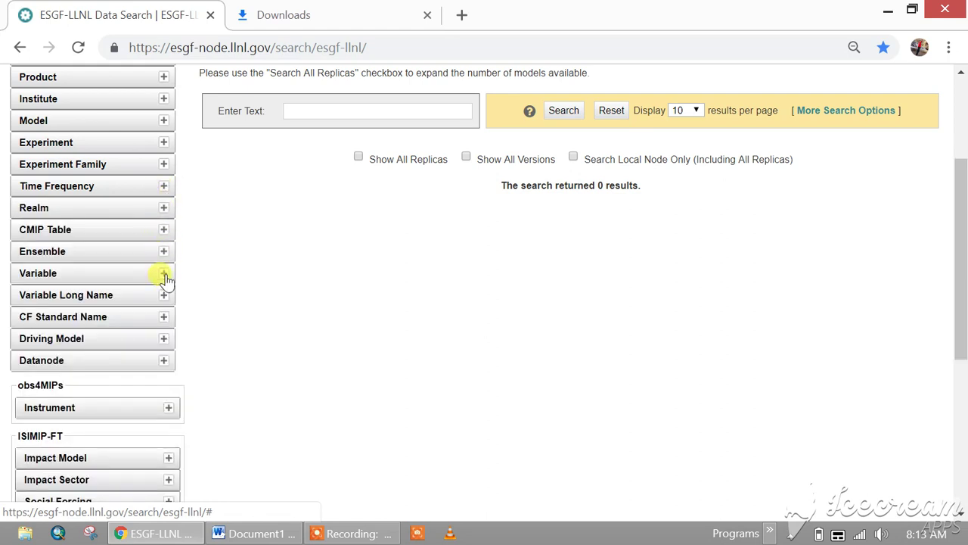
Step: Select the precipitation variable pr as a filter and look through the temperature variables such as tasmax and tasmin
{"action": "left_click", "coordinate": [164, 274]}
{"action": "scroll", "coordinate": [165, 310], "scroll_direction": "down", "scroll_amount": 1}
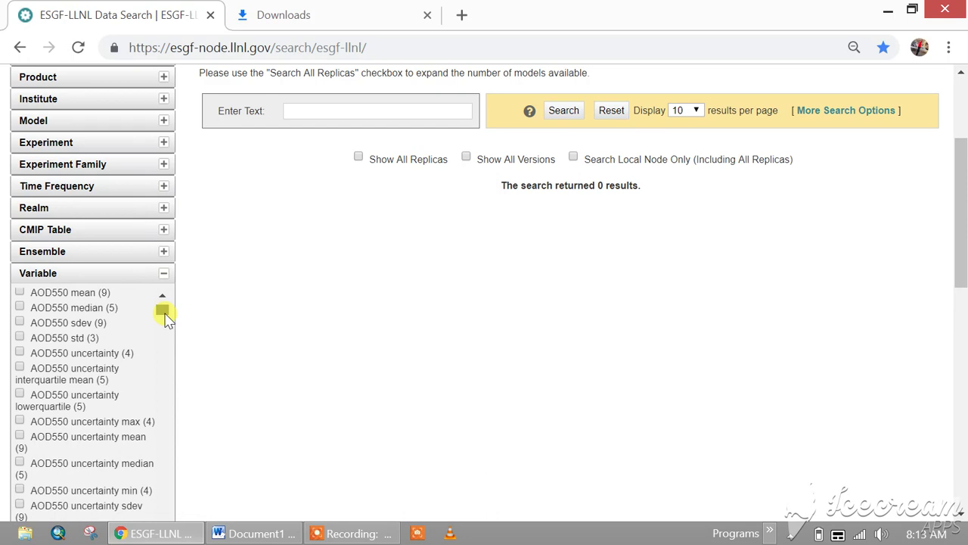
{"action": "left_click_drag", "start_coordinate": [165, 316], "coordinate": [237, 393]}
{"action": "scroll", "coordinate": [240, 283], "scroll_direction": "down", "scroll_amount": 2}
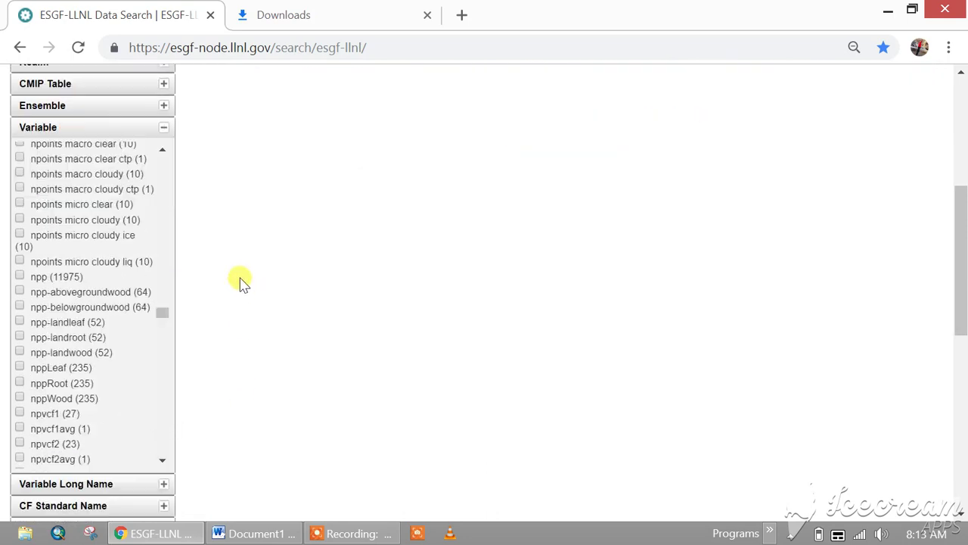
{"action": "scroll", "coordinate": [219, 205], "scroll_direction": "down", "scroll_amount": 5}
{"action": "scroll", "coordinate": [202, 159], "scroll_direction": "up", "scroll_amount": 4}
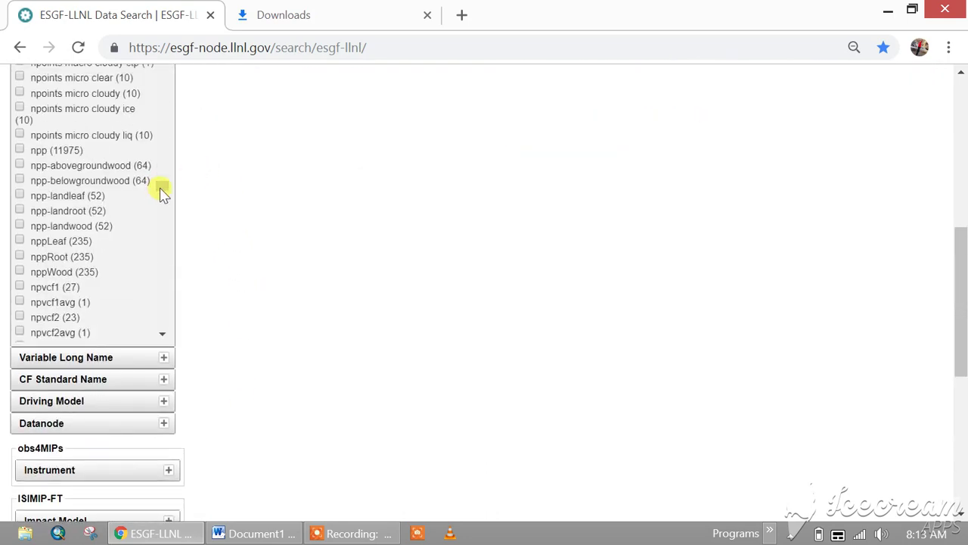
{"action": "left_click_drag", "start_coordinate": [162, 187], "coordinate": [161, 206]}
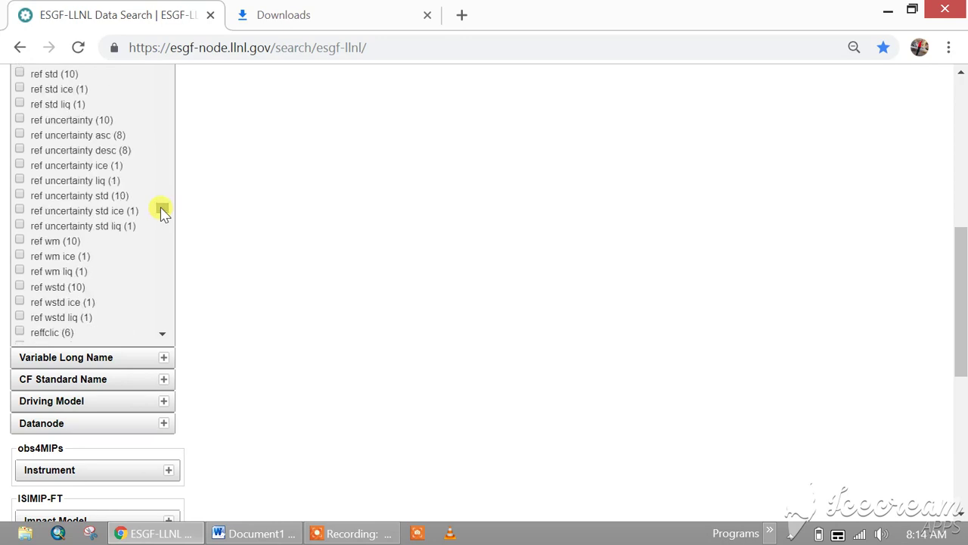
{"action": "scroll", "coordinate": [165, 160], "scroll_direction": "up", "scroll_amount": 10}
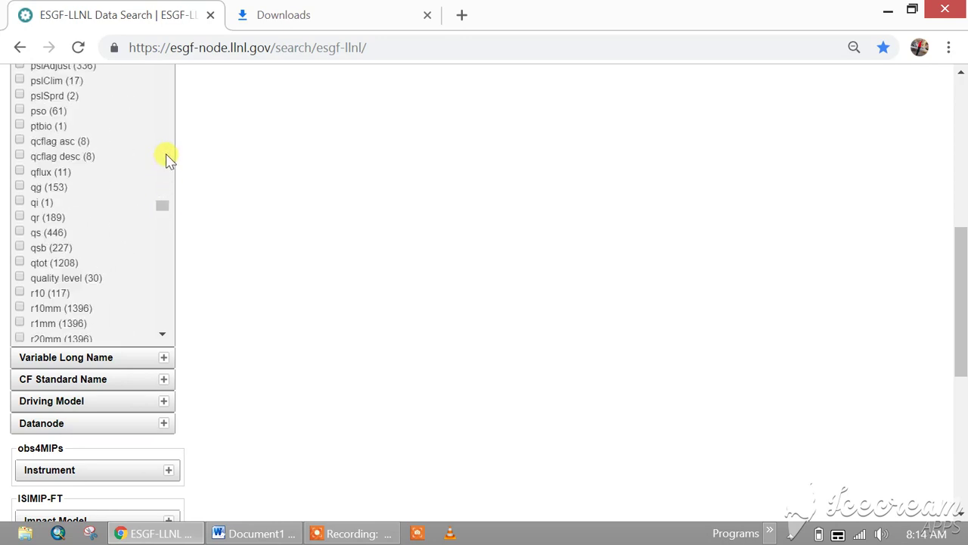
{"action": "scroll", "coordinate": [167, 159], "scroll_direction": "up", "scroll_amount": 3}
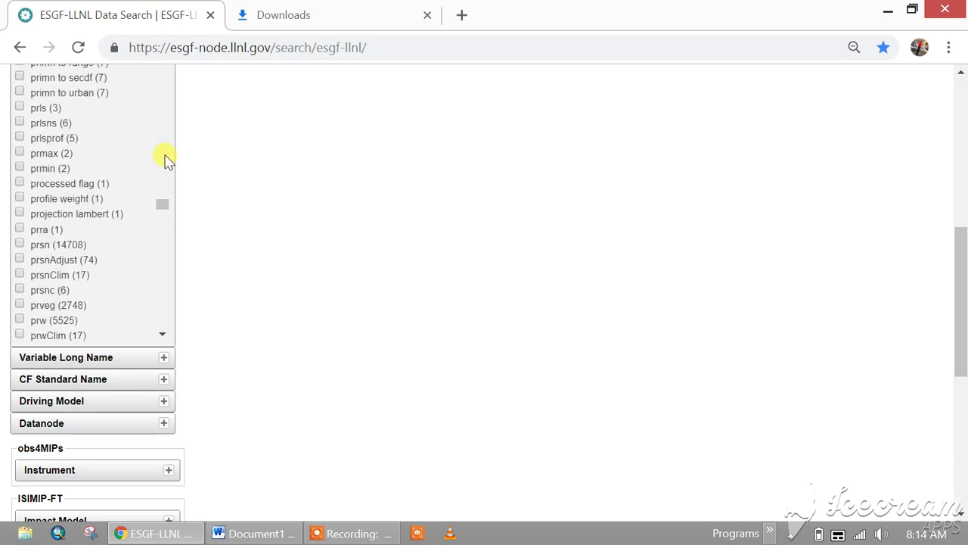
{"action": "scroll", "coordinate": [166, 159], "scroll_direction": "up", "scroll_amount": 3}
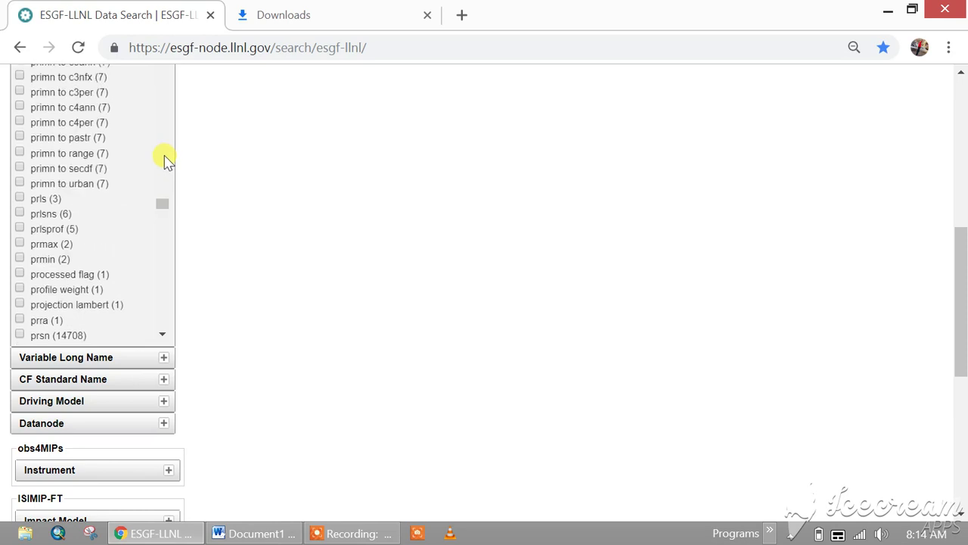
{"action": "scroll", "coordinate": [167, 160], "scroll_direction": "up", "scroll_amount": 3}
{"action": "scroll", "coordinate": [167, 161], "scroll_direction": "up", "scroll_amount": 9}
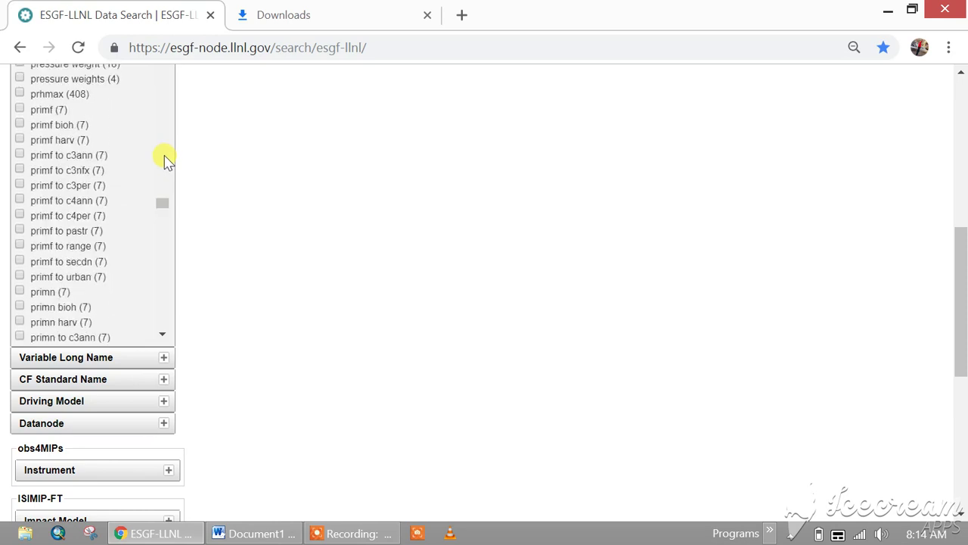
{"action": "scroll", "coordinate": [163, 160], "scroll_direction": "up", "scroll_amount": 20}
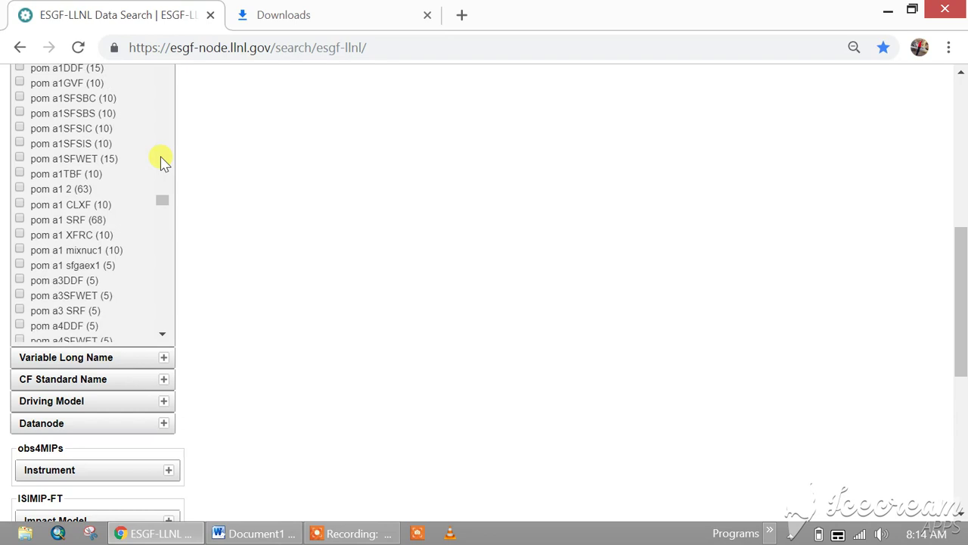
{"action": "scroll", "coordinate": [163, 161], "scroll_direction": "down", "scroll_amount": 11}
{"action": "scroll", "coordinate": [163, 160], "scroll_direction": "down", "scroll_amount": 6}
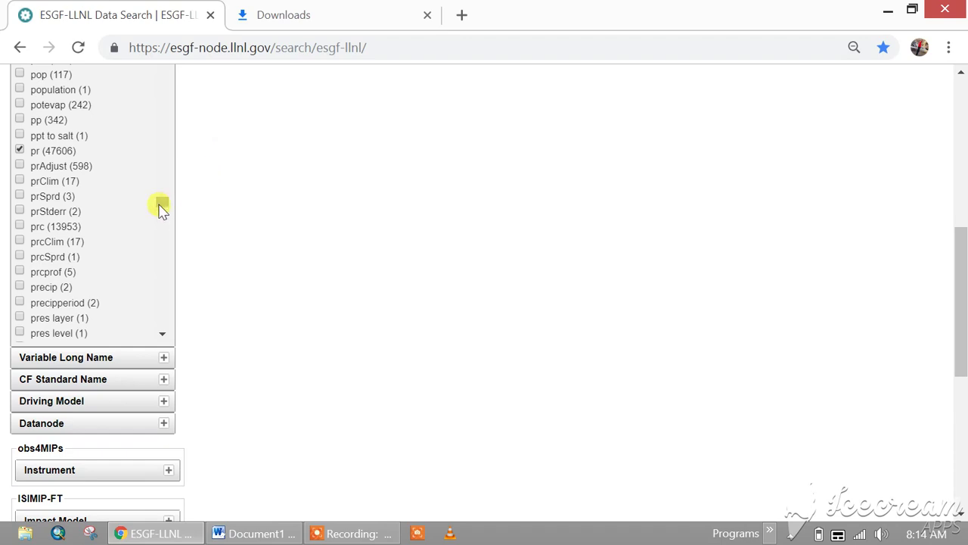
{"action": "left_click_drag", "start_coordinate": [163, 203], "coordinate": [162, 247]}
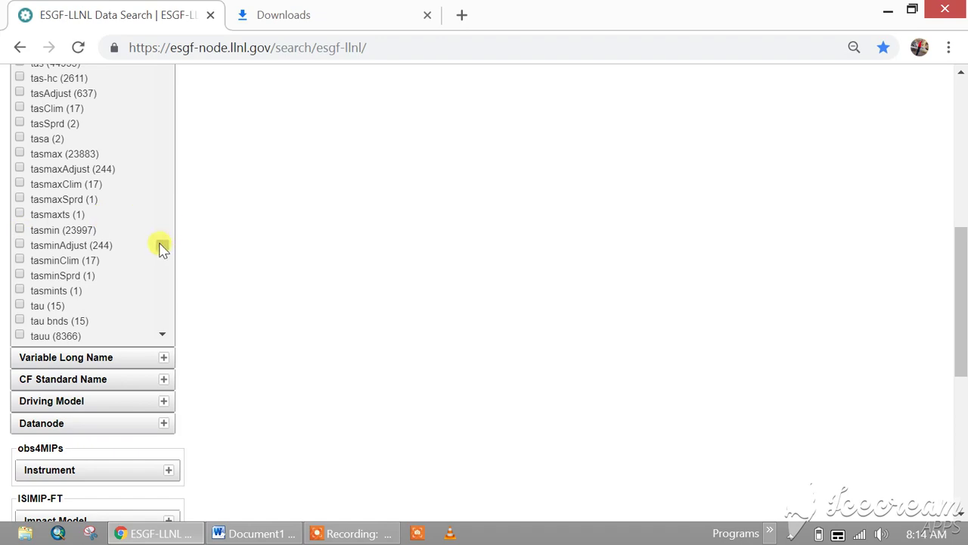
Step: Run the dataset search with the chosen model, experiment, time frequency and variable filters
{"action": "scroll", "coordinate": [163, 246], "scroll_direction": "up", "scroll_amount": 10}
{"action": "scroll", "coordinate": [242, 186], "scroll_direction": "up", "scroll_amount": 5}
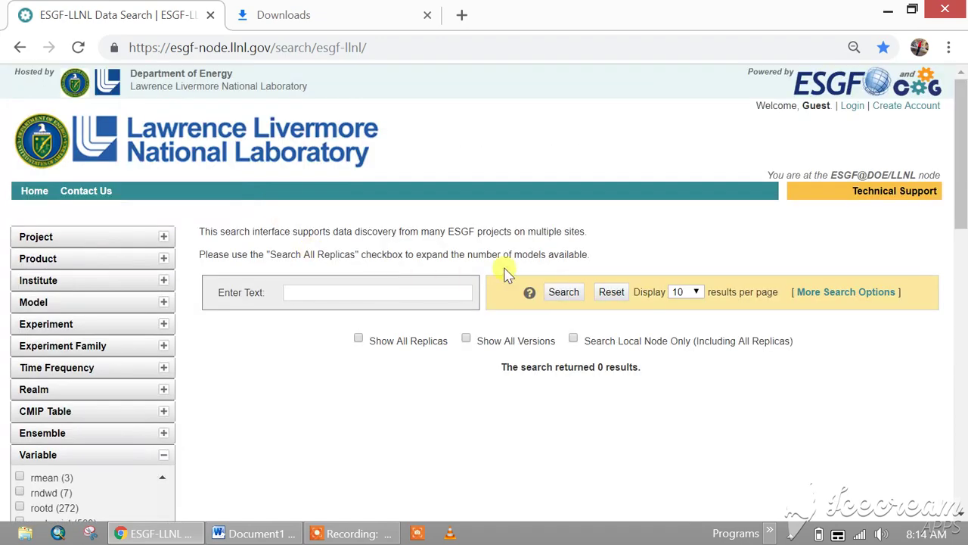
{"action": "left_click", "coordinate": [563, 292]}
{"action": "scroll", "coordinate": [556, 298], "scroll_direction": "down", "scroll_amount": 3}
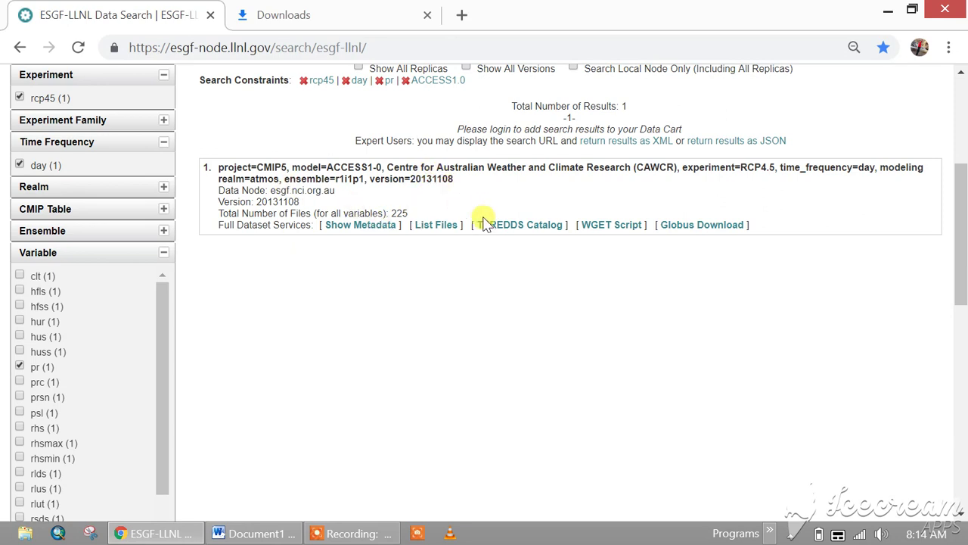
Step: List the files of the found ACCESS1-0 RCP4.5 daily dataset and expand the list to show all files
{"action": "left_click", "coordinate": [436, 227]}
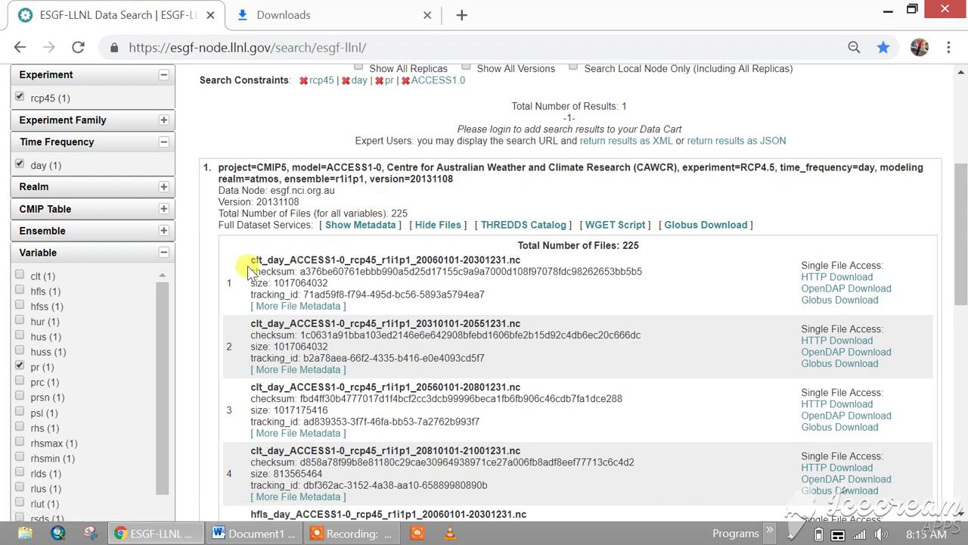
{"action": "scroll", "coordinate": [330, 266], "scroll_direction": "down", "scroll_amount": 6}
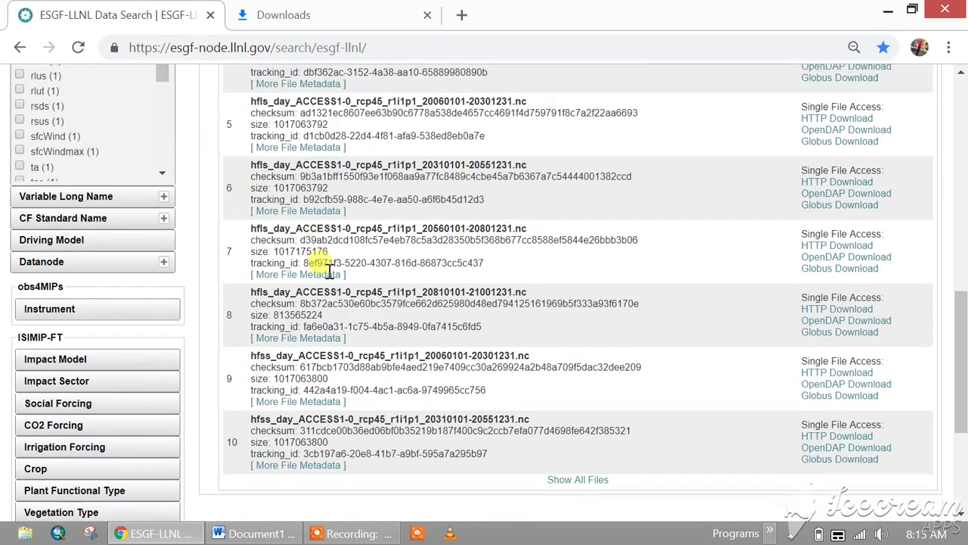
{"action": "scroll", "coordinate": [330, 271], "scroll_direction": "down", "scroll_amount": 3}
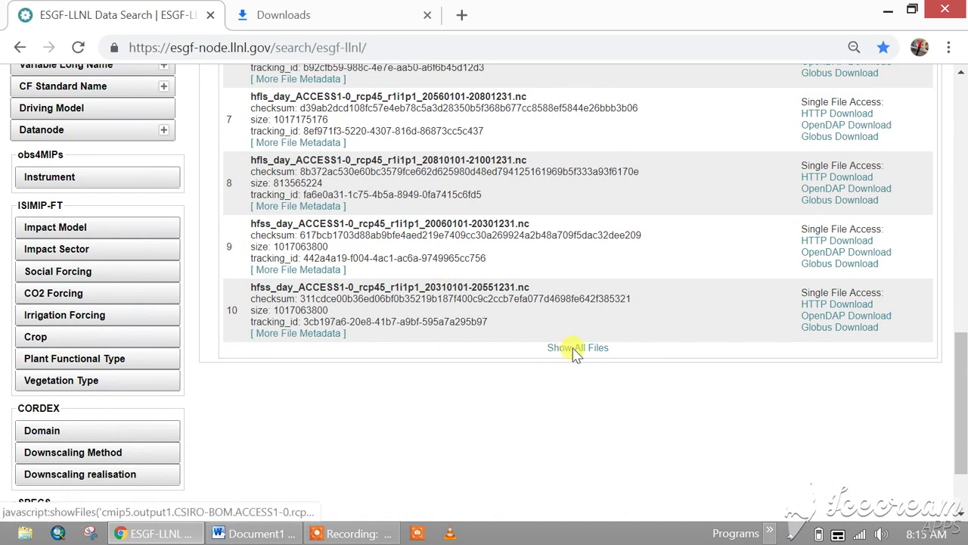
{"action": "left_click", "coordinate": [570, 354]}
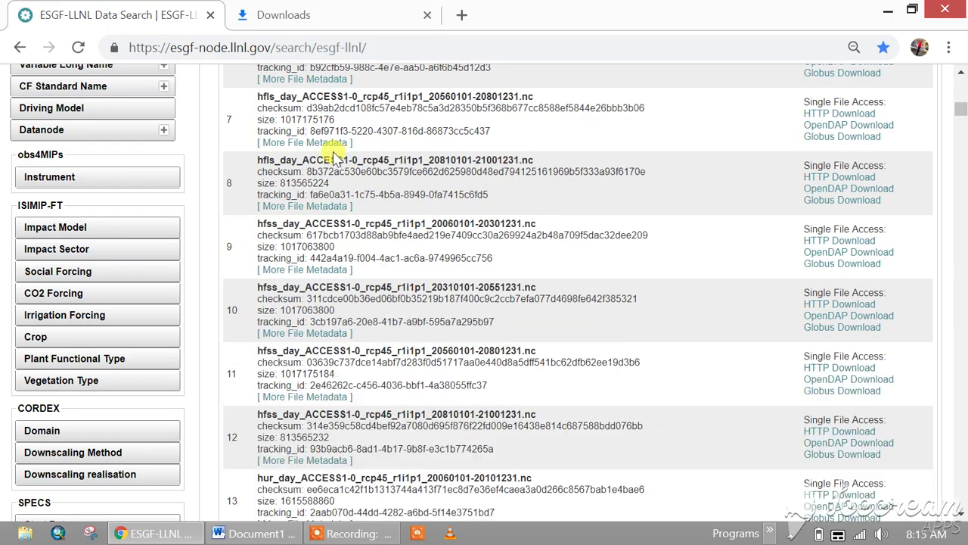
Step: Download the file pr_day_ACCESS1-0_rcp45_r1i1p1_20060101-20301231.nc and view its progress on the Downloads page
{"action": "scroll", "coordinate": [337, 159], "scroll_direction": "down", "scroll_amount": 10}
{"action": "scroll", "coordinate": [342, 203], "scroll_direction": "down", "scroll_amount": 9}
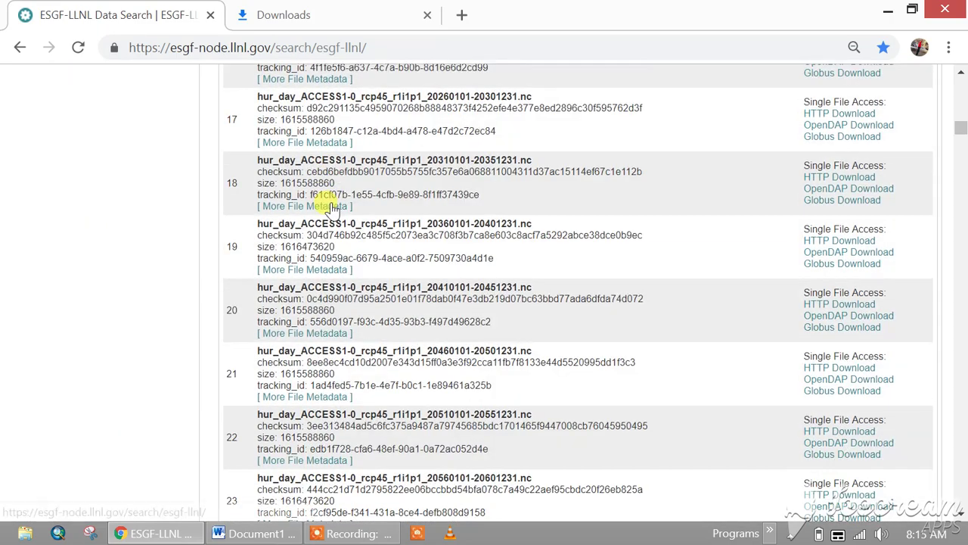
{"action": "scroll", "coordinate": [308, 216], "scroll_direction": "down", "scroll_amount": 17}
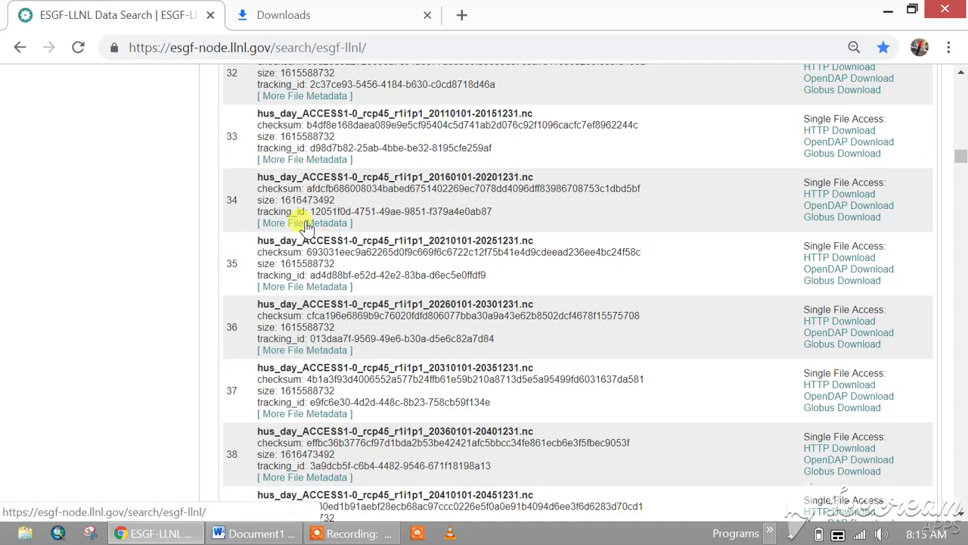
{"action": "scroll", "coordinate": [303, 219], "scroll_direction": "down", "scroll_amount": 8}
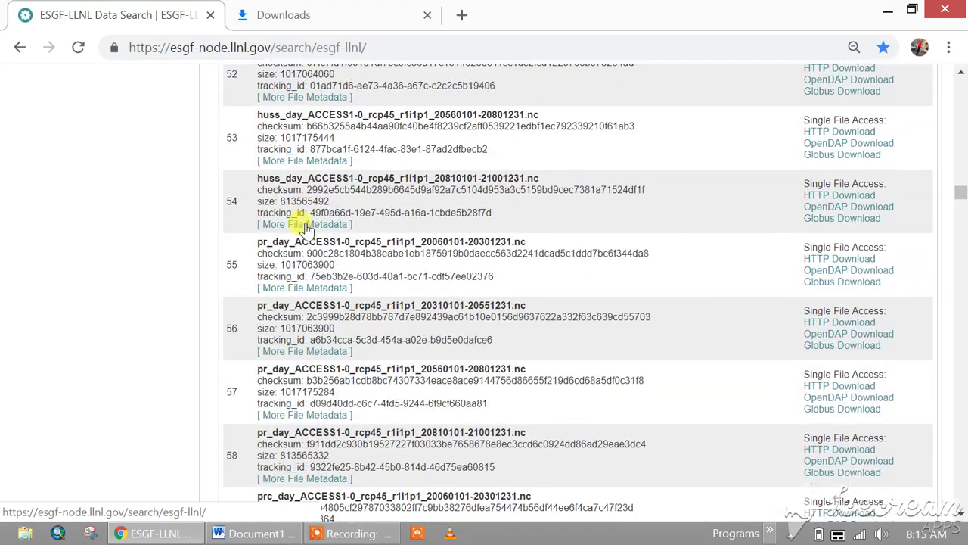
{"action": "scroll", "coordinate": [281, 208], "scroll_direction": "up", "scroll_amount": 3}
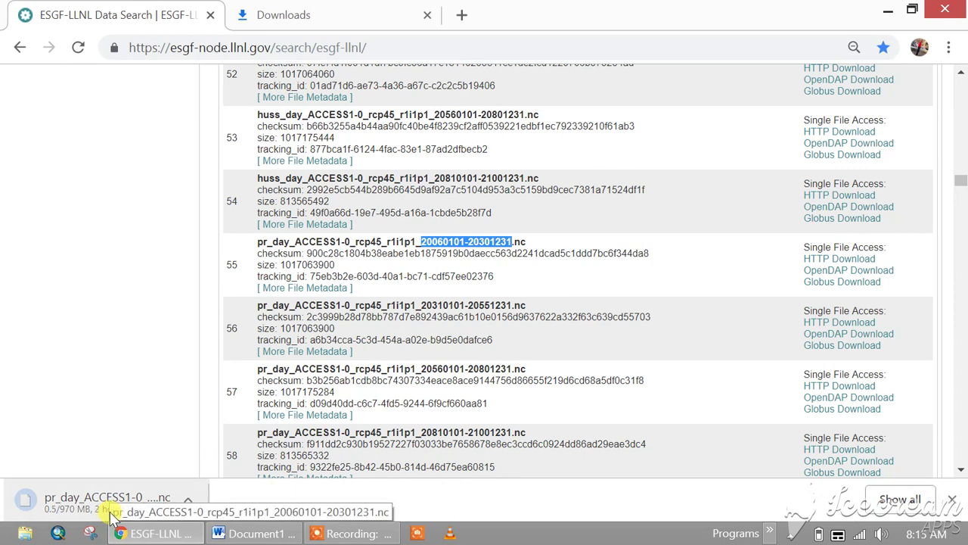
{"action": "left_click", "coordinate": [323, 15]}
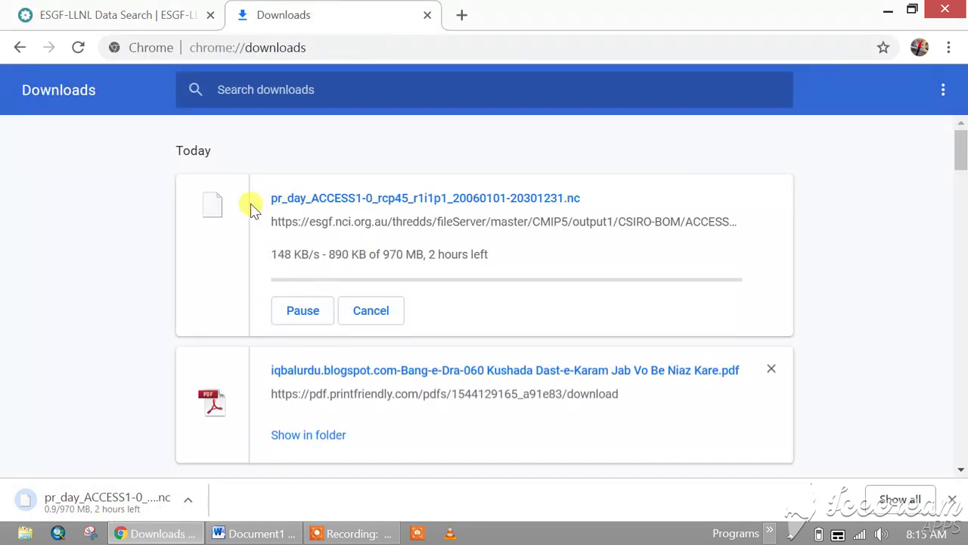